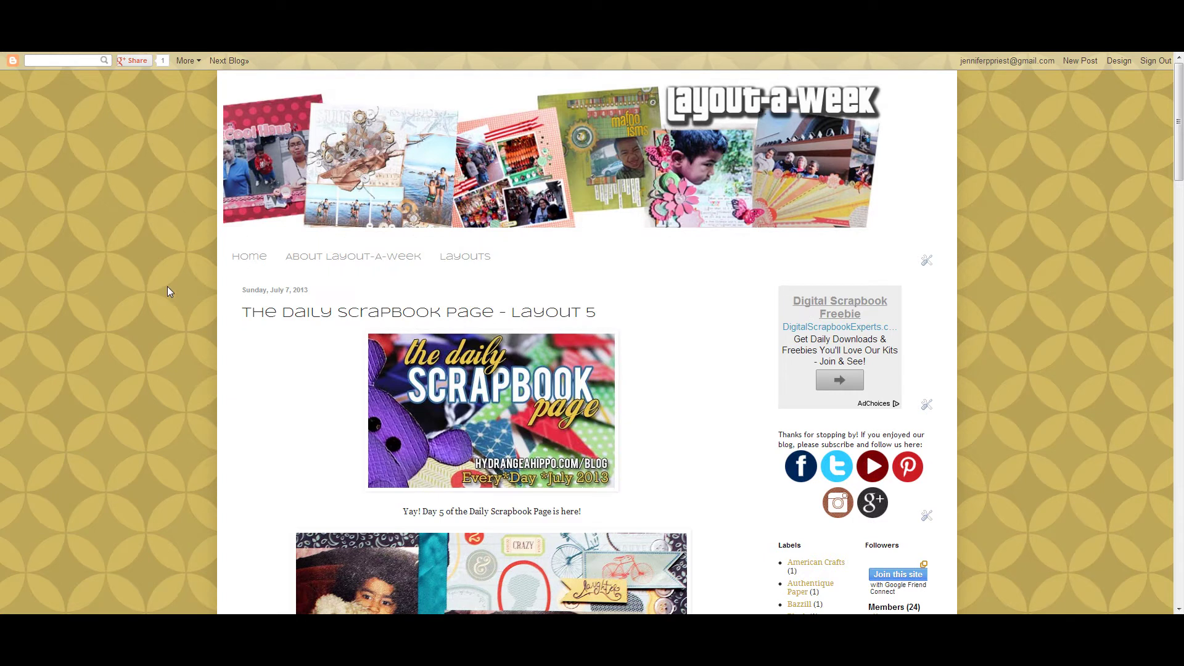
Copy the Daily Scrapbook Page button's image address, then pick an HTML/JavaScript gadget for the sidebar top.
{"action": "right_click", "coordinate": [526, 396]}
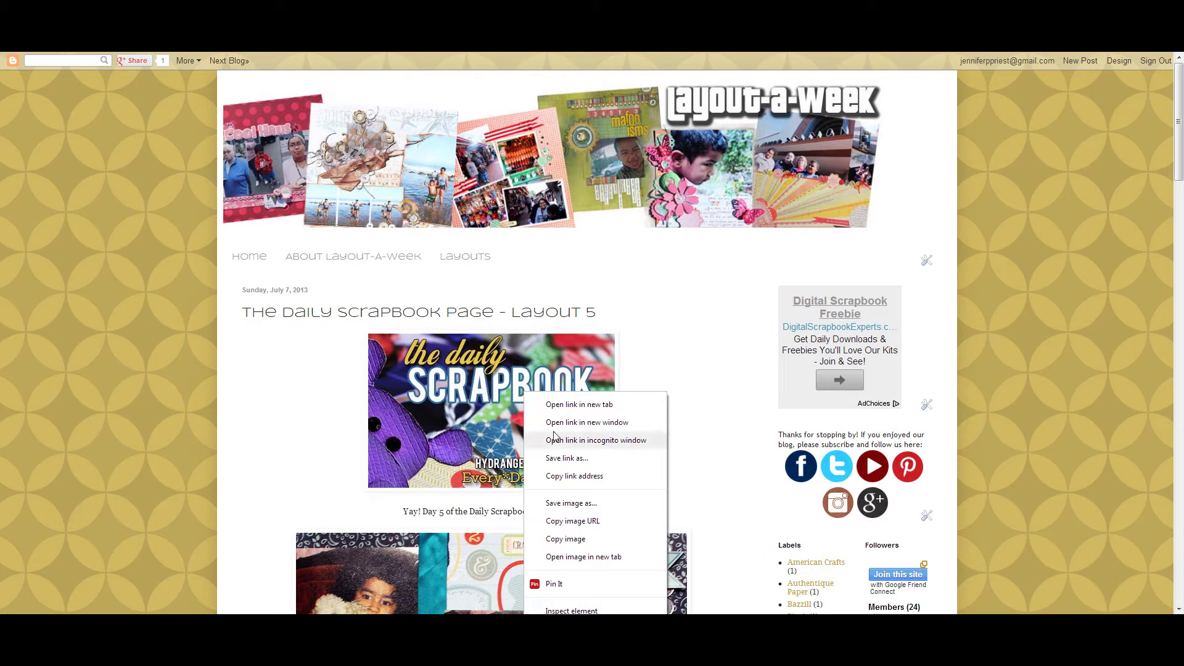
{"action": "left_click", "coordinate": [587, 525]}
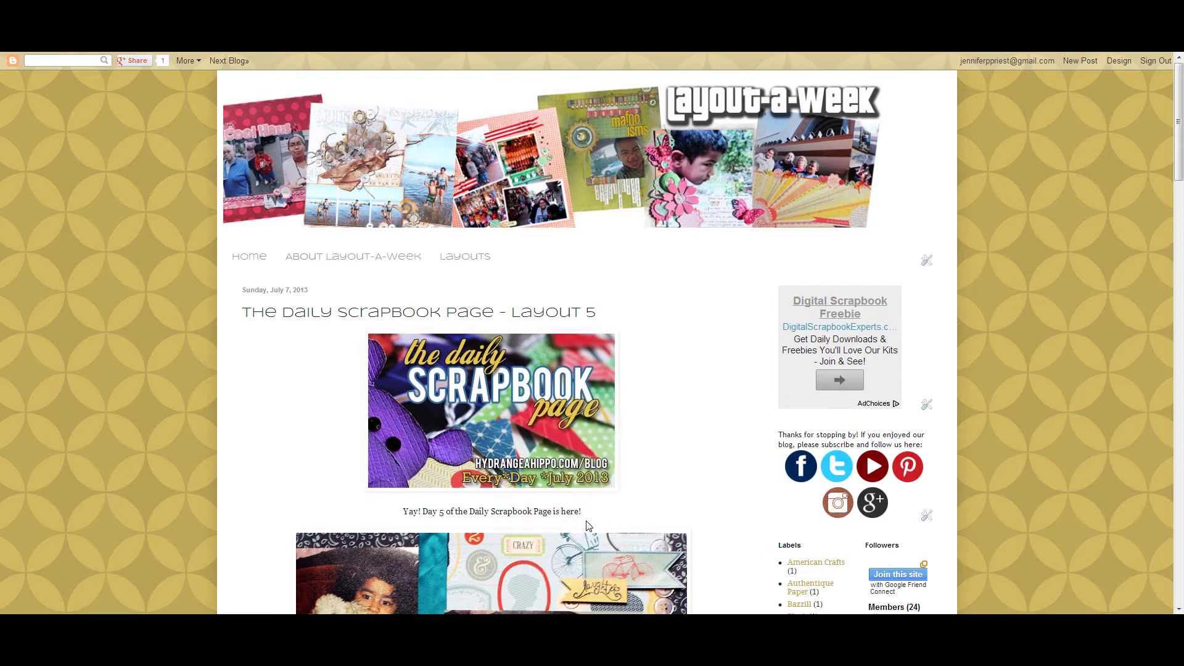
{"action": "left_click", "coordinate": [1115, 62]}
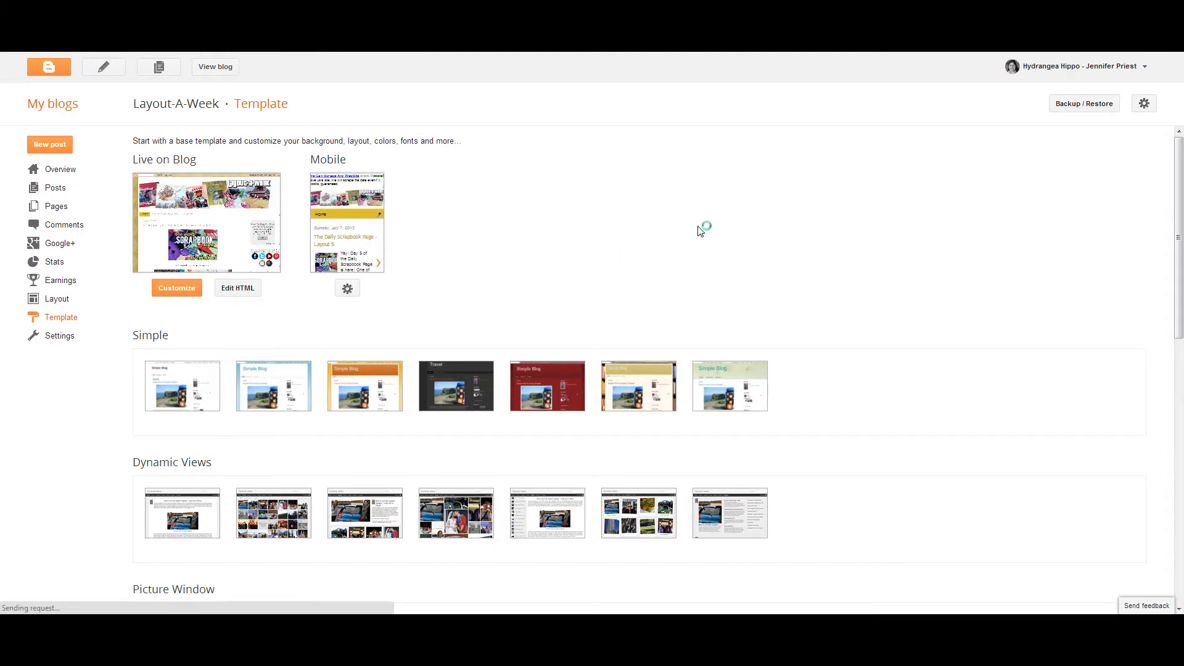
{"action": "left_click", "coordinate": [57, 300]}
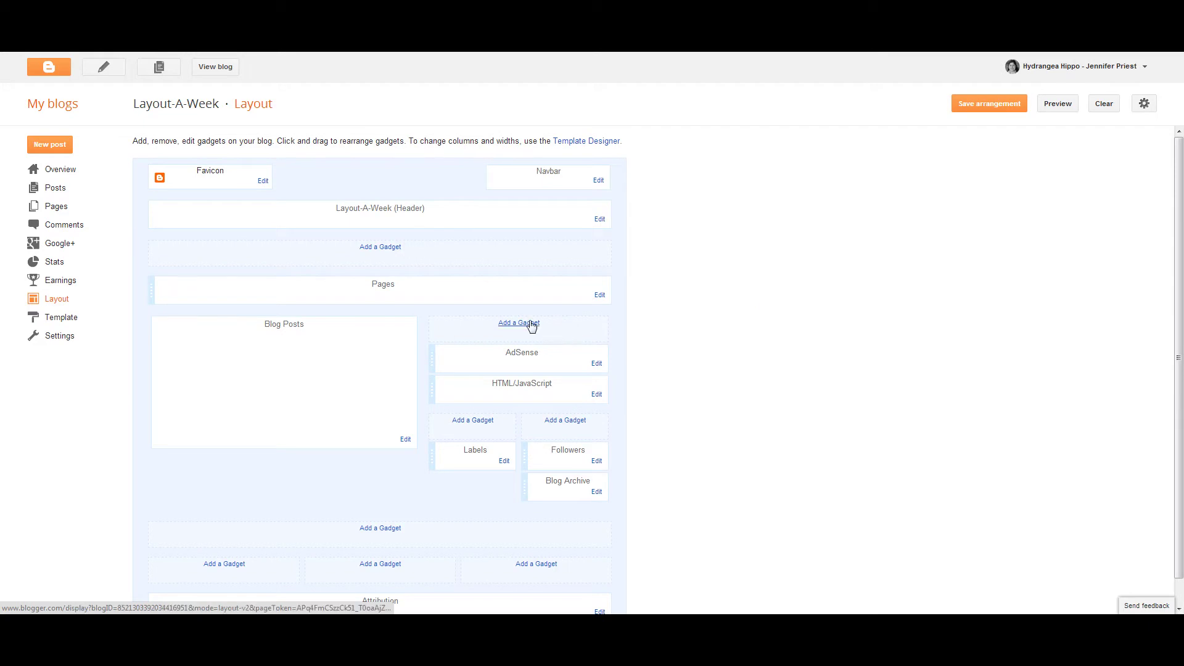
{"action": "left_click", "coordinate": [530, 325]}
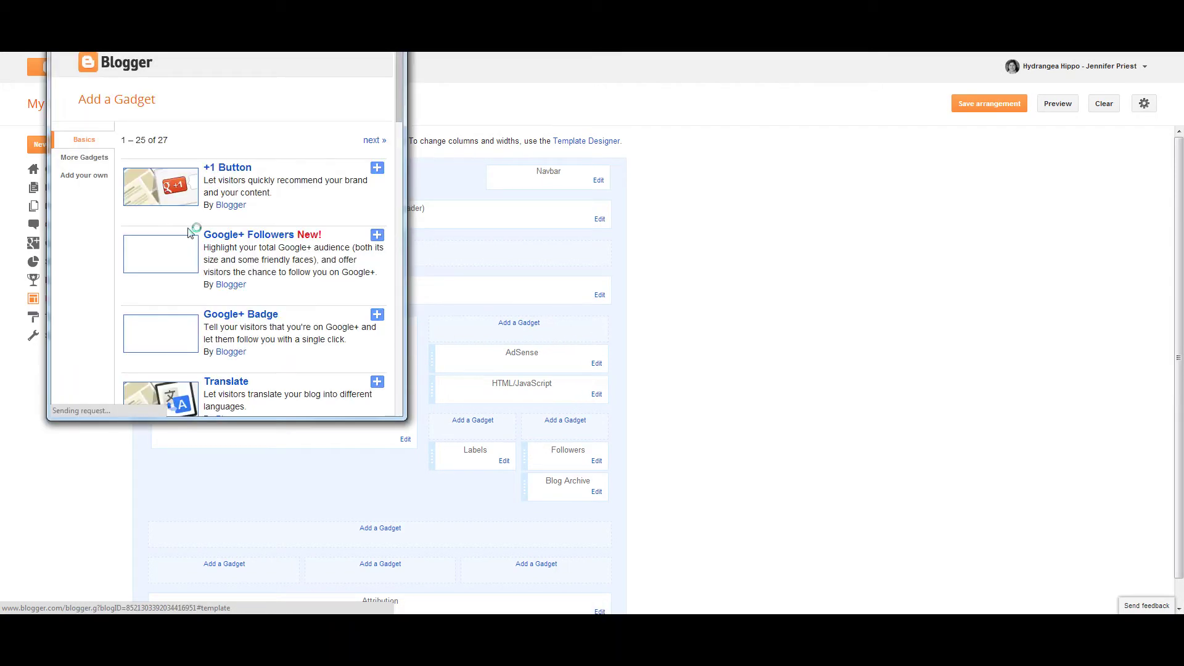
{"action": "left_click_drag", "start_coordinate": [400, 115], "coordinate": [400, 253]}
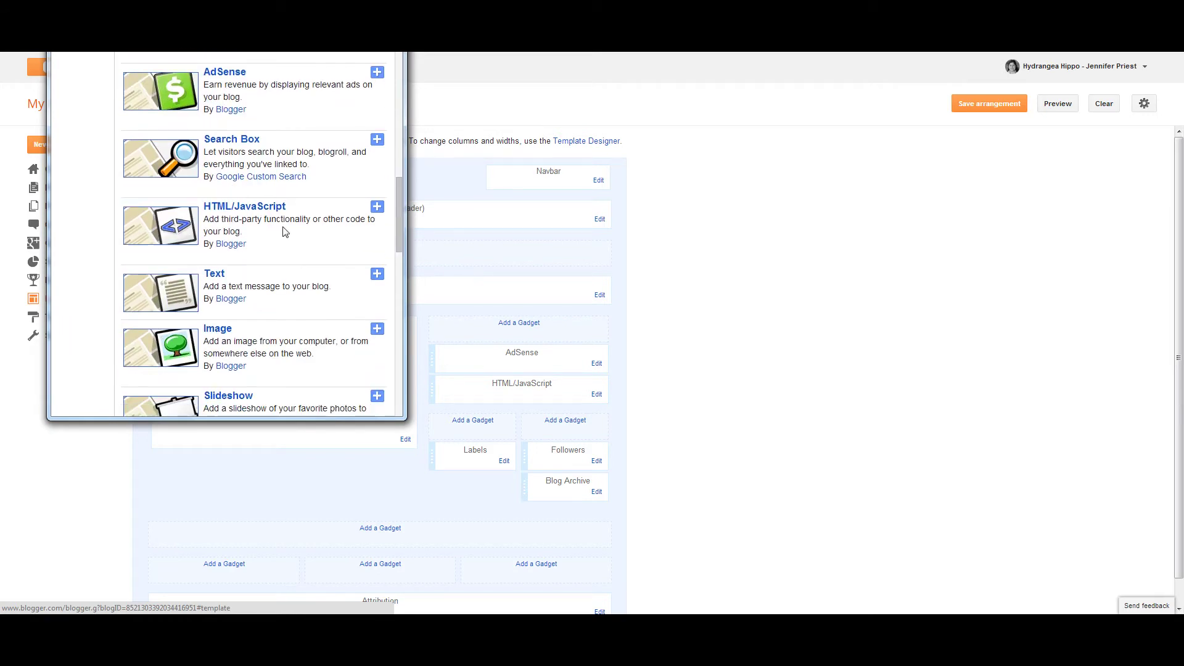
{"action": "left_click", "coordinate": [378, 213]}
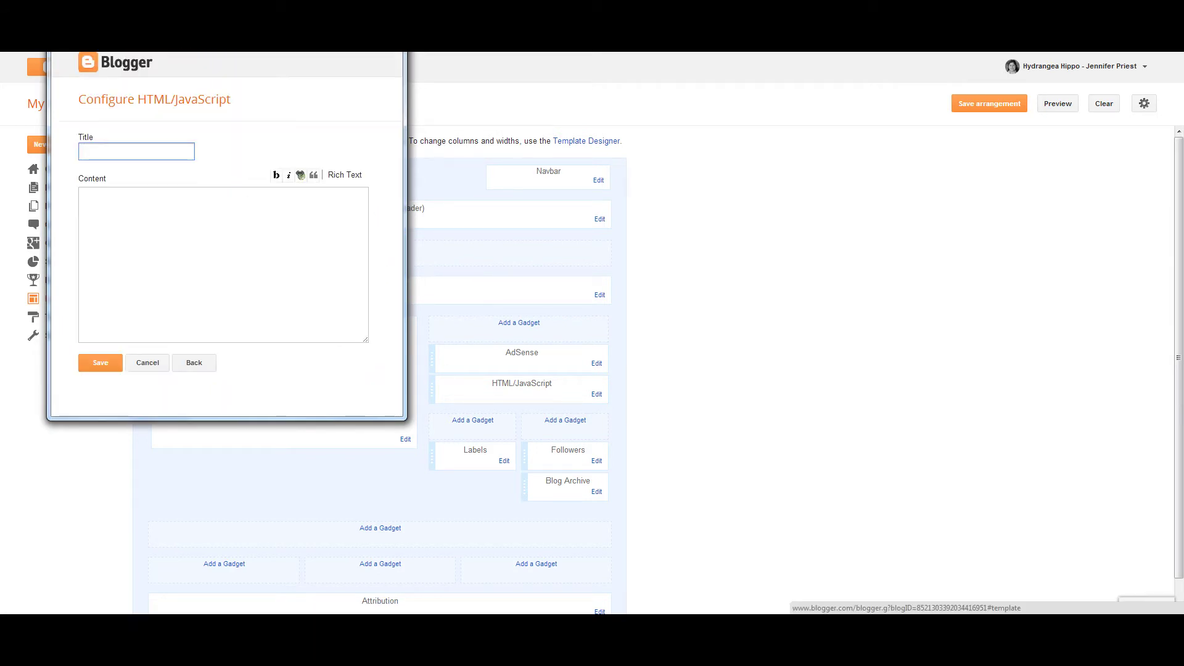
Enter <a href=""><img src=...> in the gadget Content, pasting the copied button image address as src.
{"action": "left_click", "coordinate": [158, 255]}
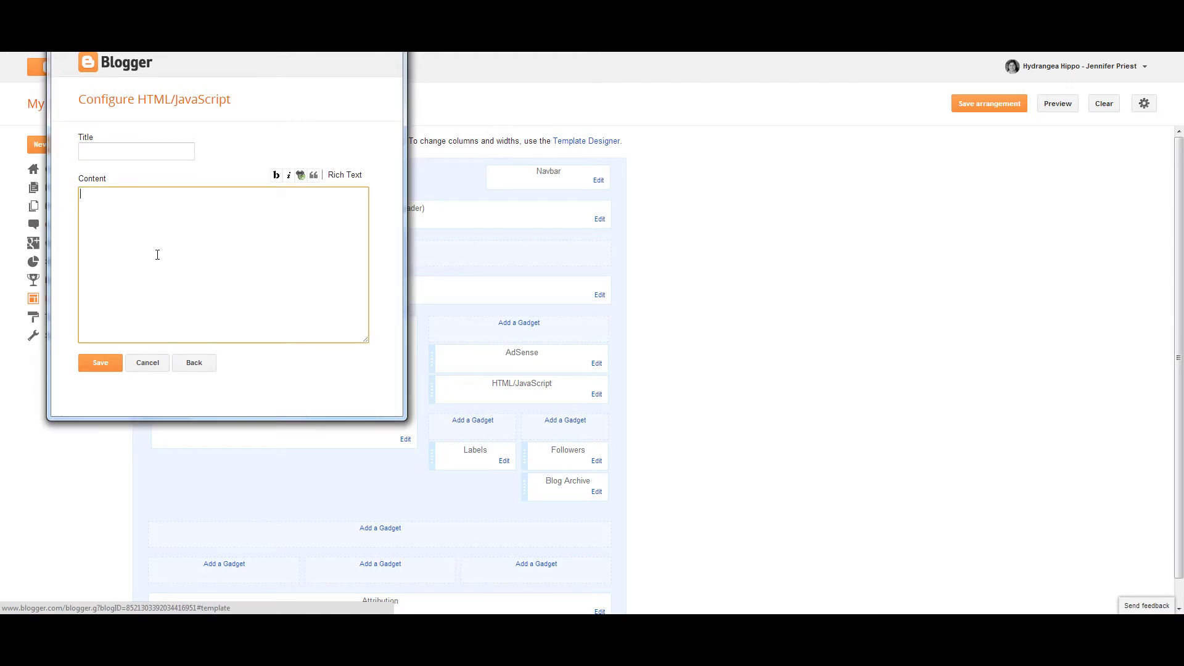
{"action": "type", "text": "<a href"}
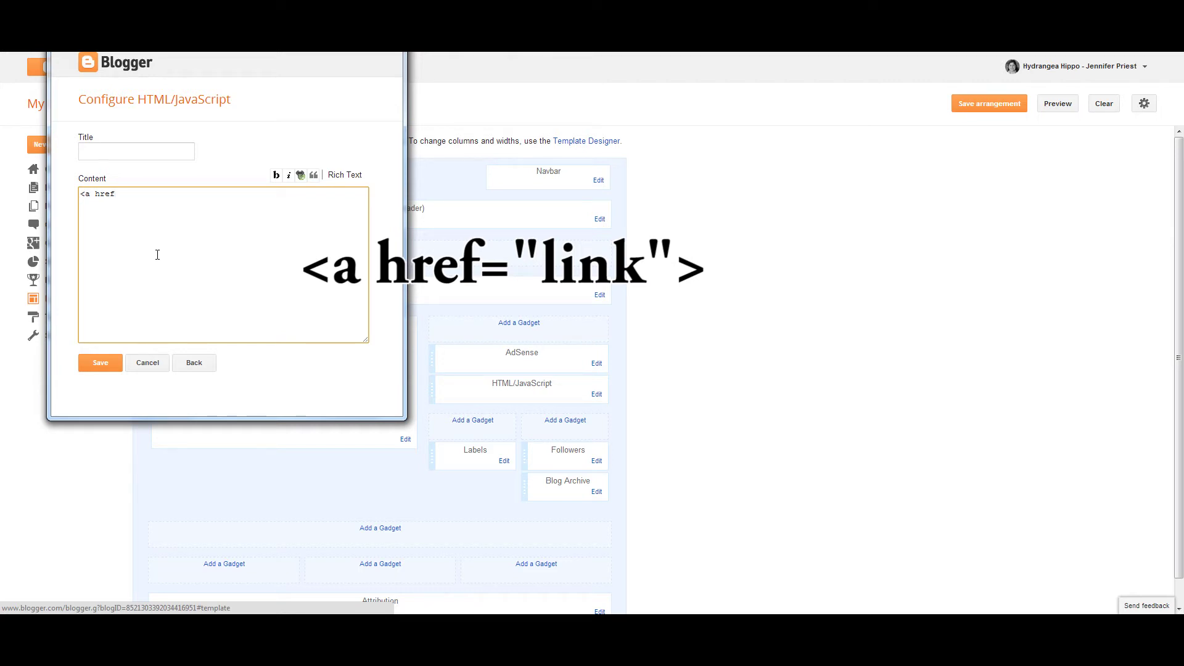
{"action": "type", "text": "=\"\"><img src"}
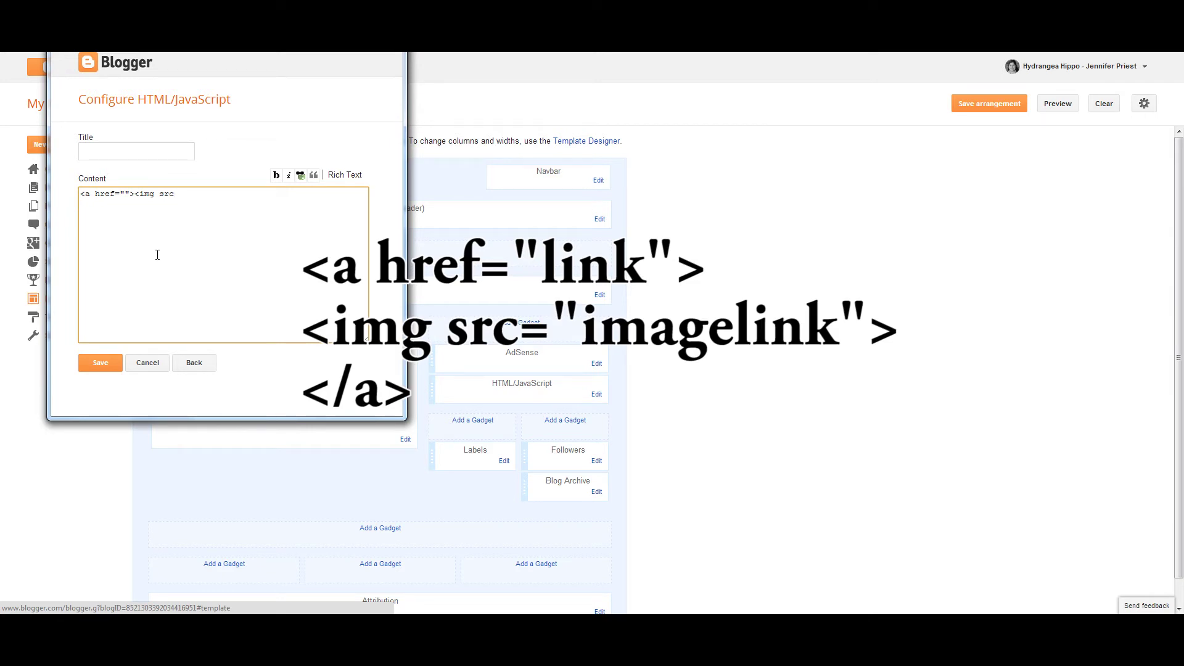
{"action": "type", "text": "="}
{"action": "key", "text": "ctrl+v"}
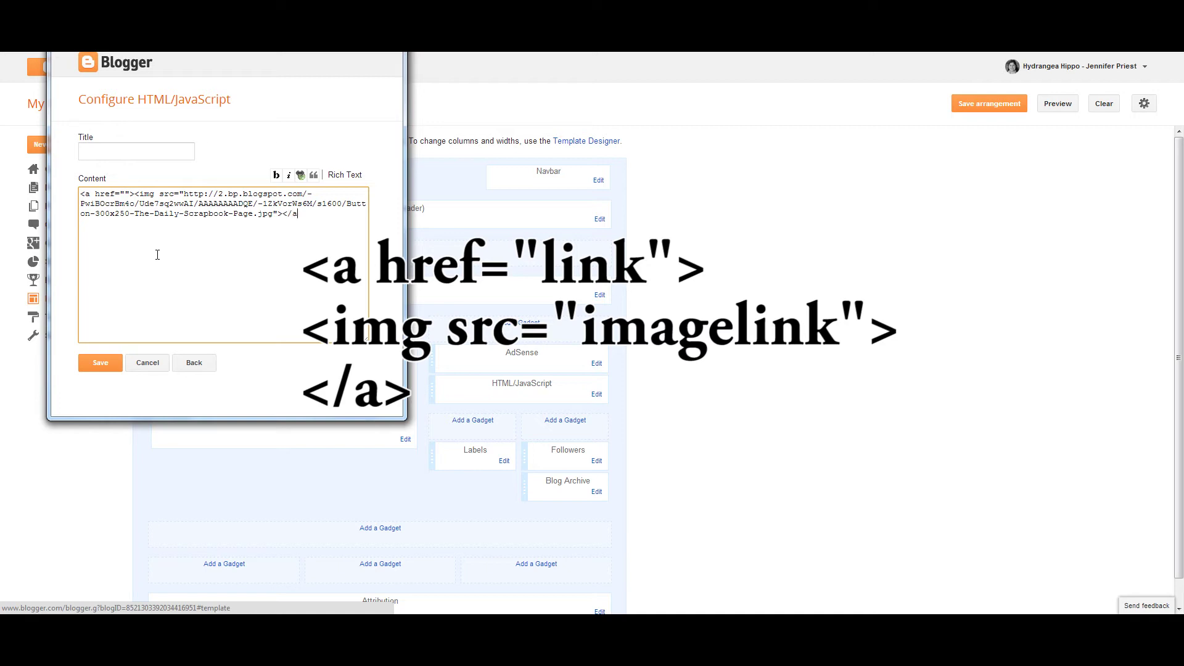
{"action": "type", "text": ">"}
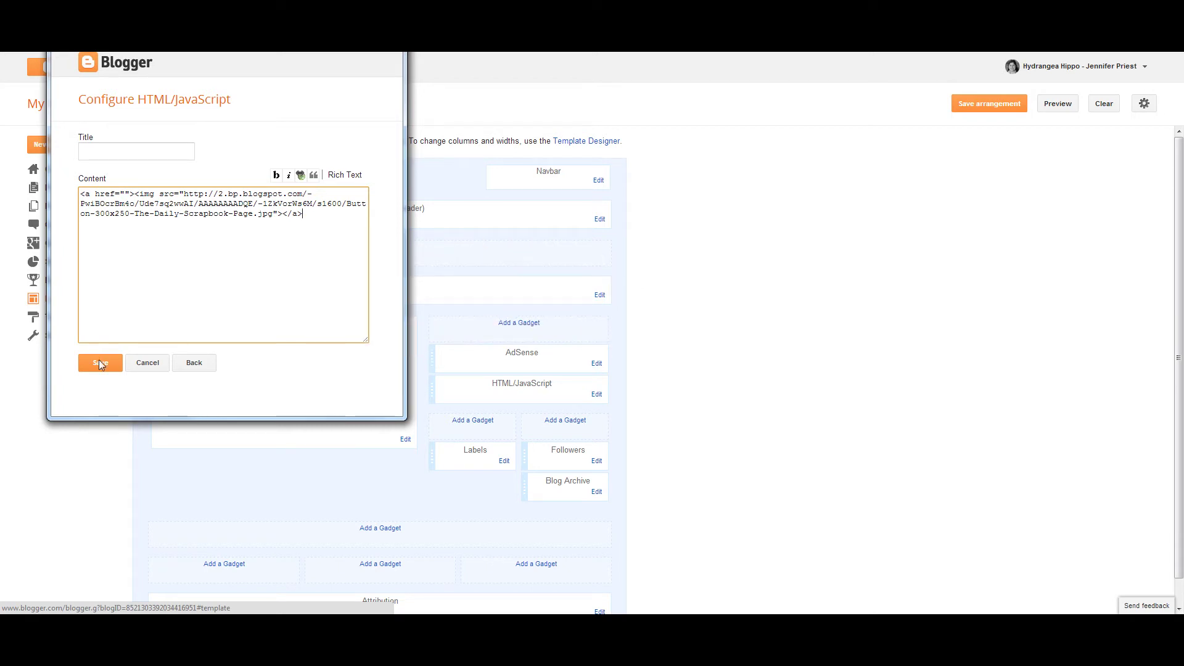
{"action": "left_click", "coordinate": [106, 459]}
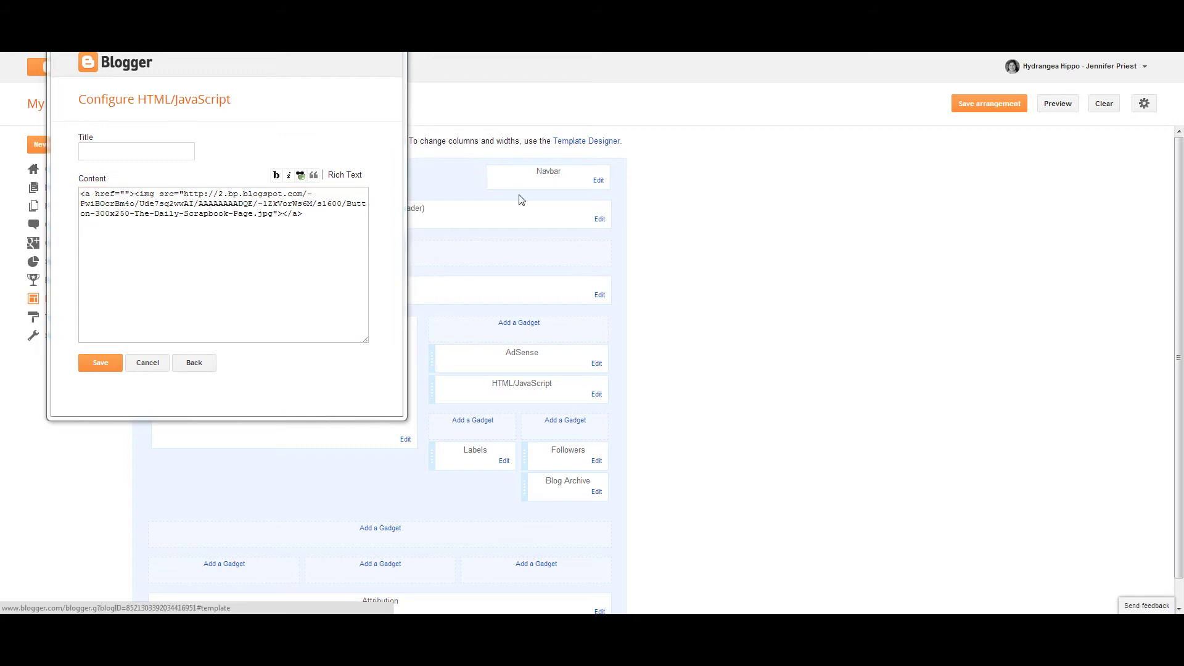
{"action": "left_click", "coordinate": [550, 100]}
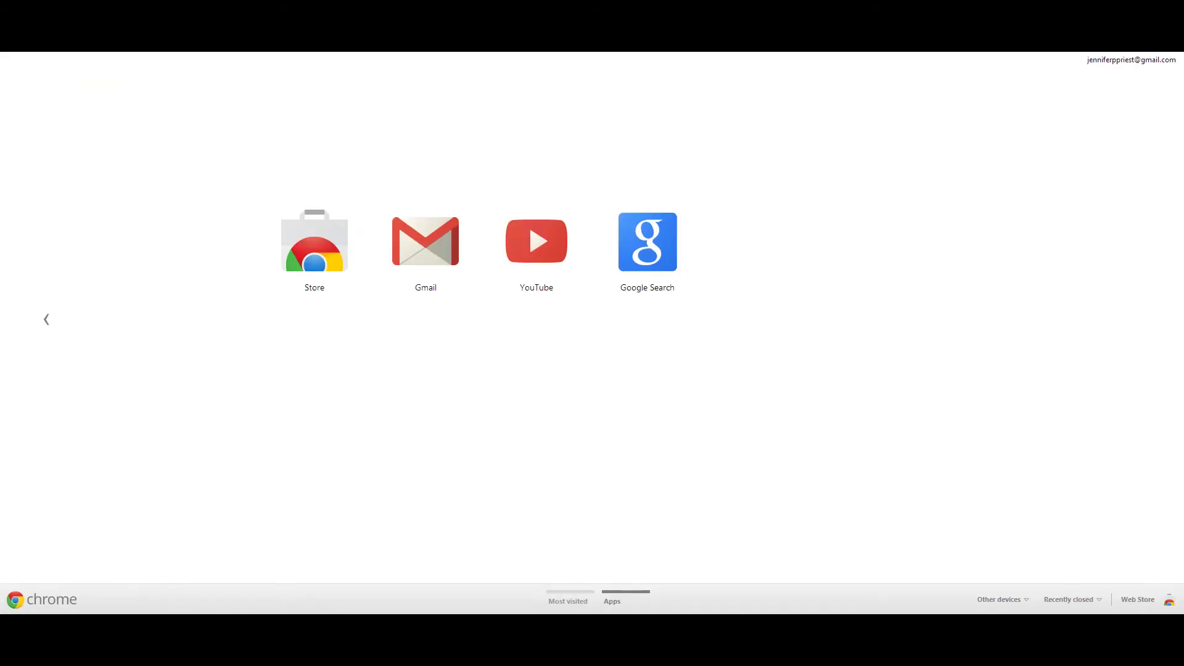
{"action": "type", "text": "layout"}
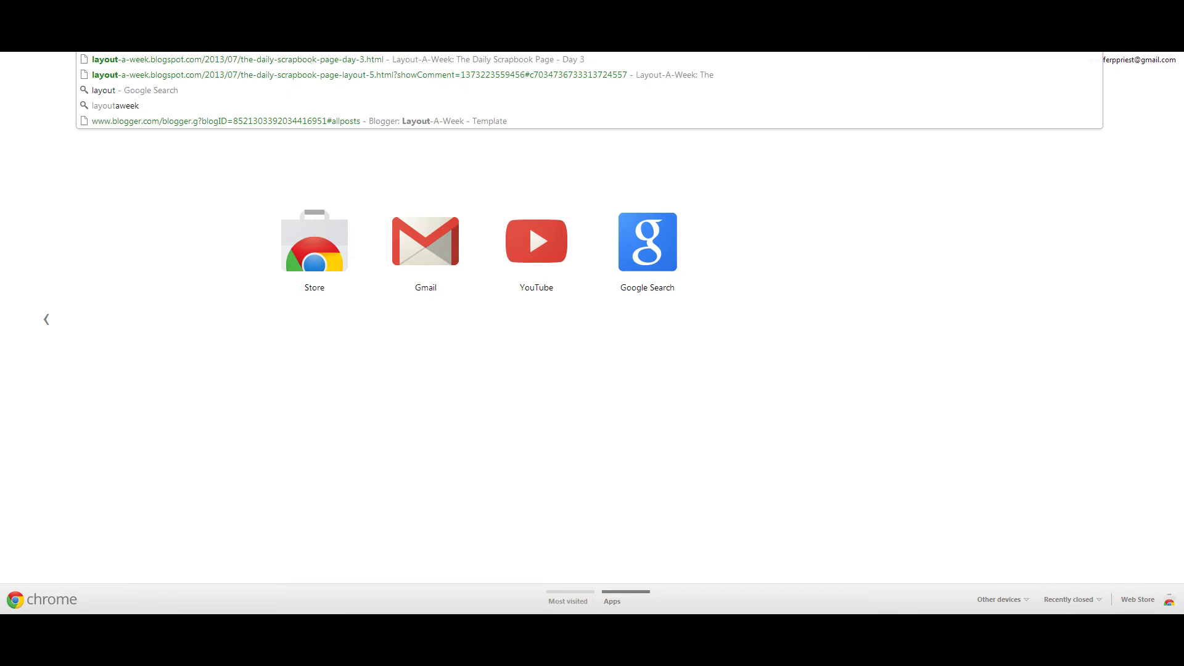
{"action": "key", "text": "Return"}
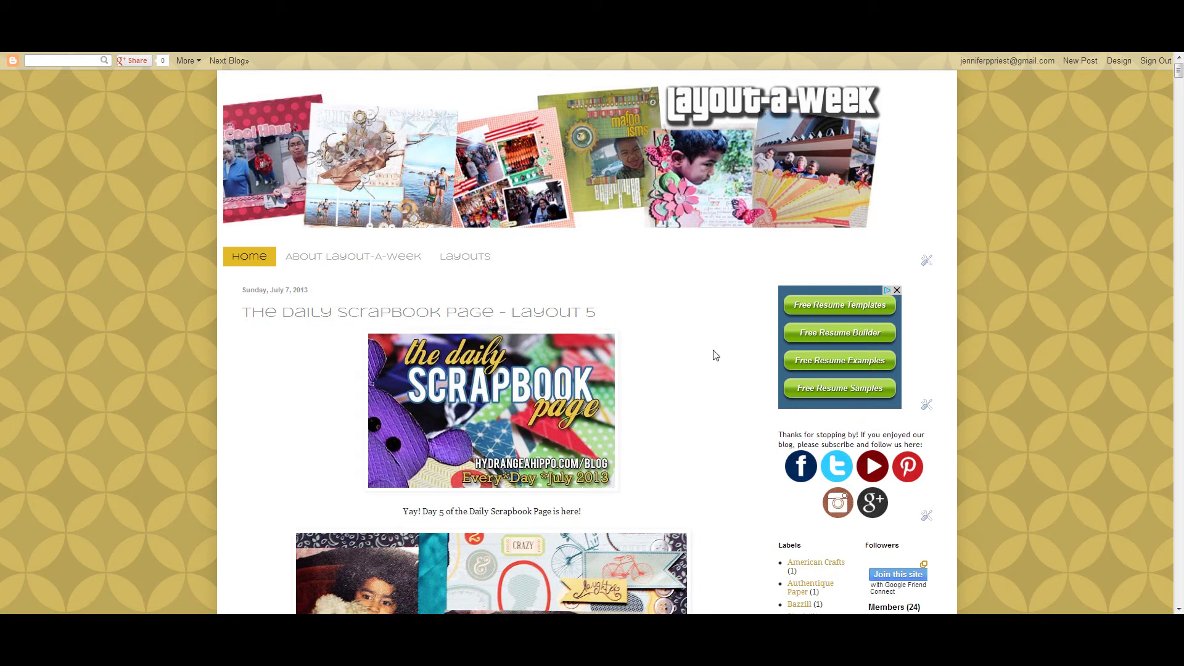
{"action": "scroll", "coordinate": [722, 358], "scroll_direction": "down", "scroll_amount": 1}
{"action": "scroll", "coordinate": [721, 357], "scroll_direction": "down", "scroll_amount": 15}
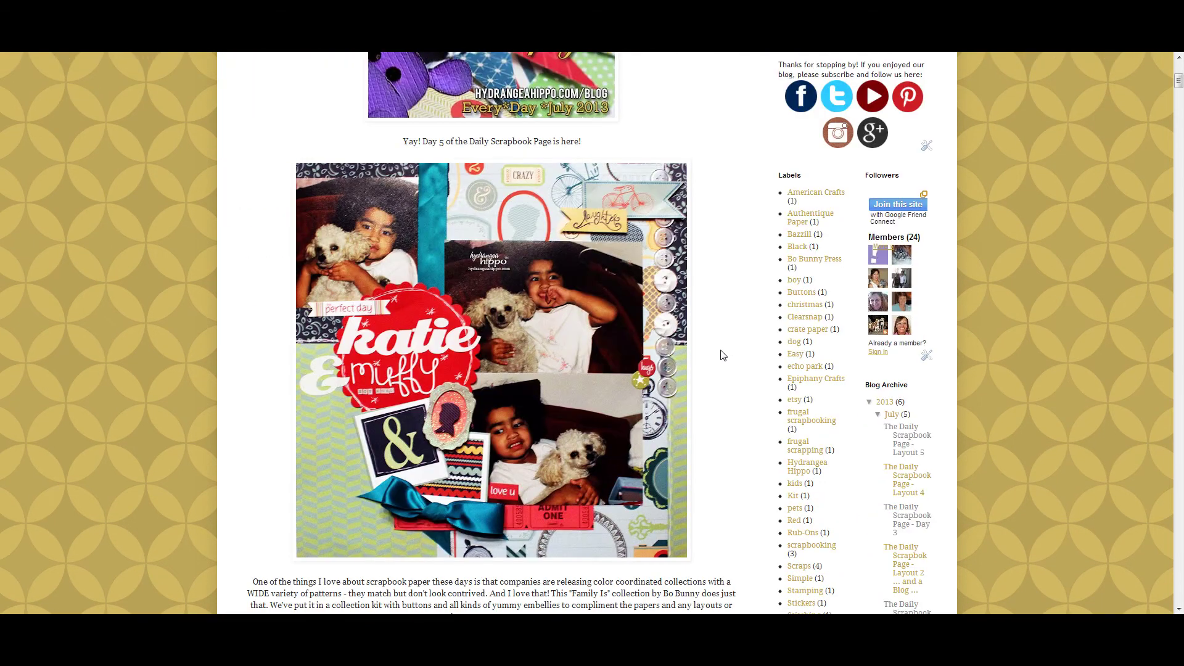
{"action": "scroll", "coordinate": [739, 354], "scroll_direction": "up", "scroll_amount": 18}
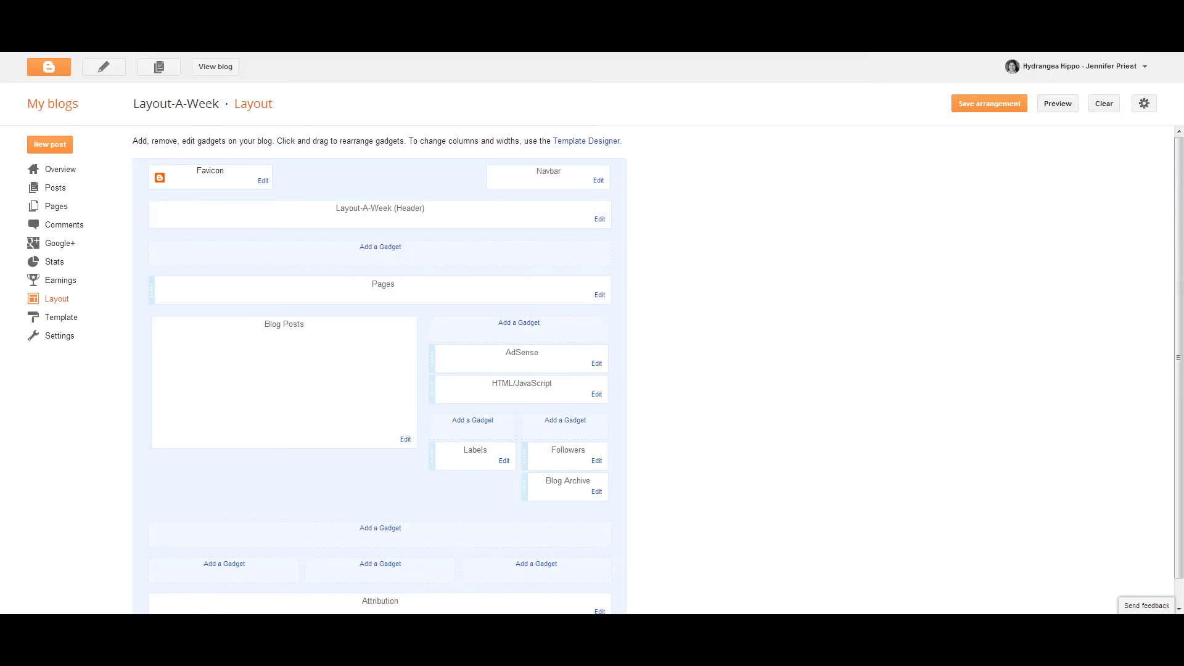
Paste the Layout 5 post address into the empty href quotes of the gadget link.
{"action": "left_click", "coordinate": [77, 573]}
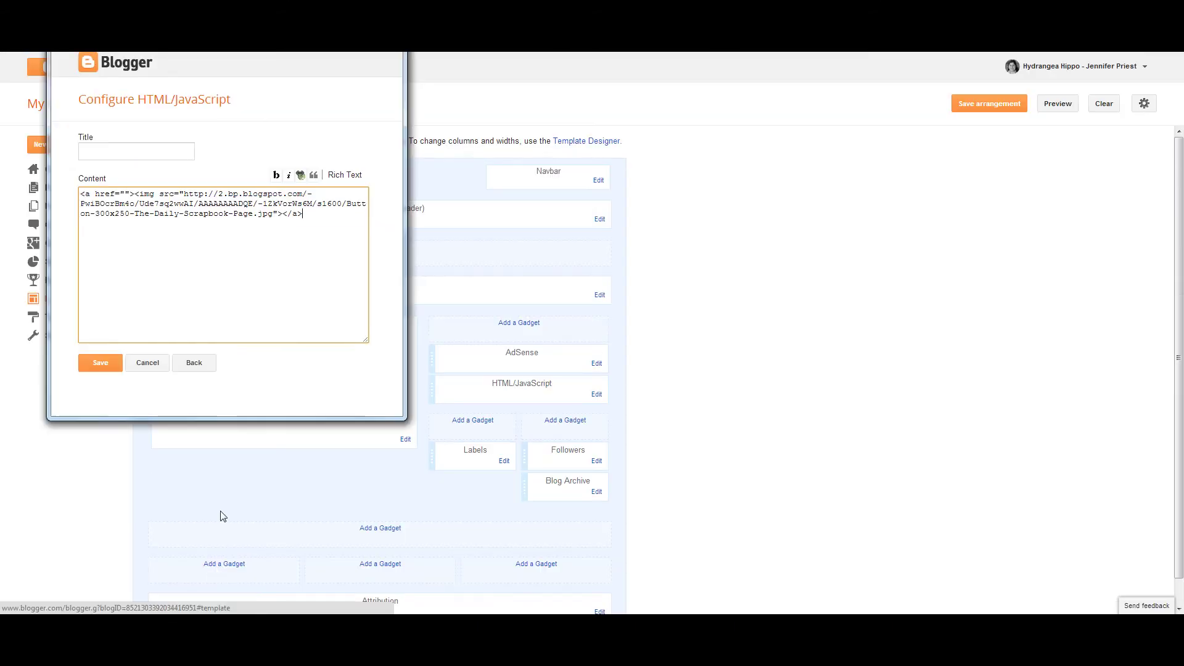
{"action": "left_click", "coordinate": [127, 194]}
{"action": "type", "text": "http://layout-a-week.blogspot.com/2013/07/the-daily-scrapbook-page-layout-5.html"}
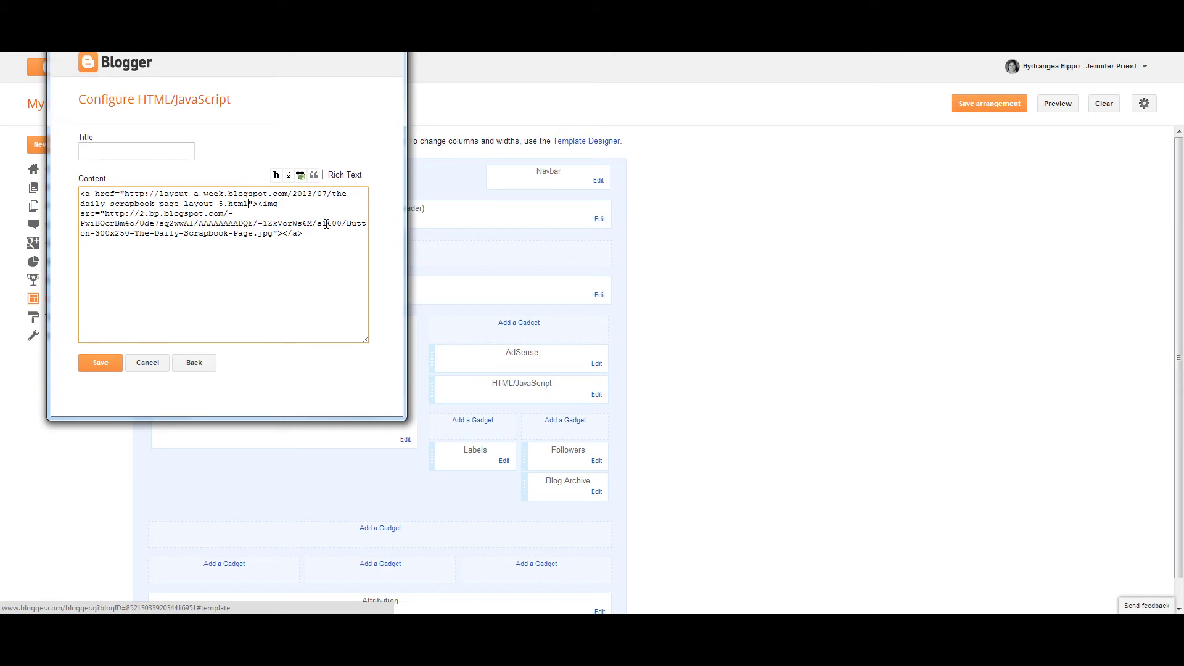
Add alt="The Daily Scrapbook Page" after the image address in the img tag.
{"action": "left_click", "coordinate": [281, 234]}
{"action": "type", "text": "alt"}
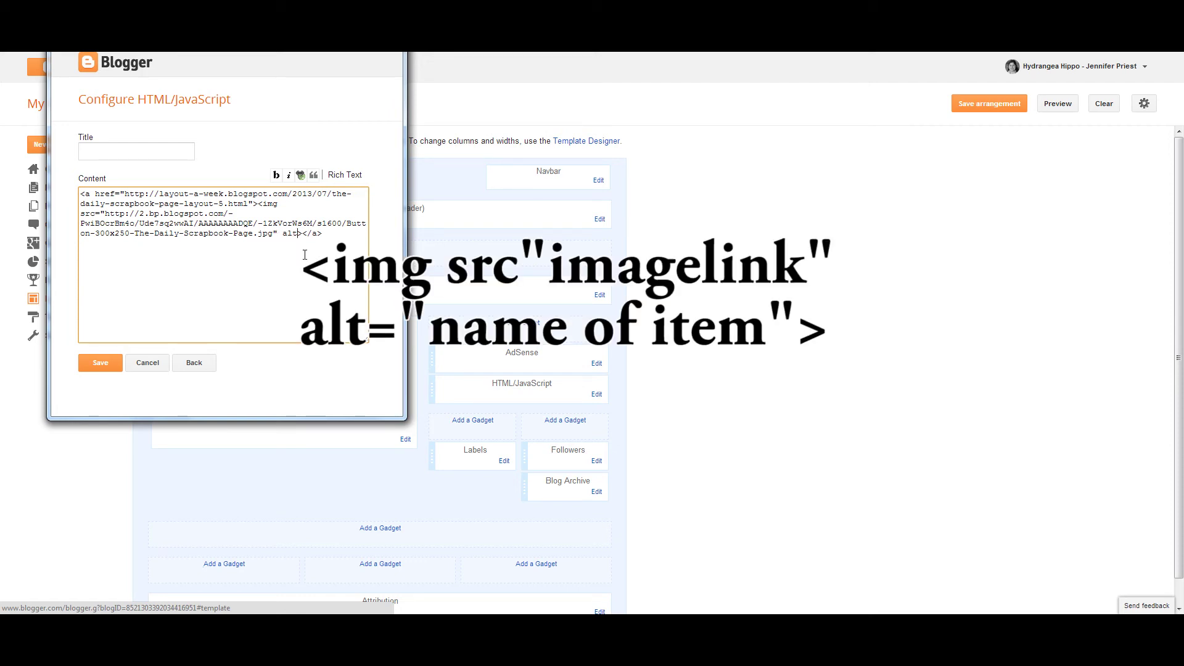
{"action": "type", "text": "=\"The Daily Scrapbook Page\">"}
{"action": "left_click", "coordinate": [119, 150]}
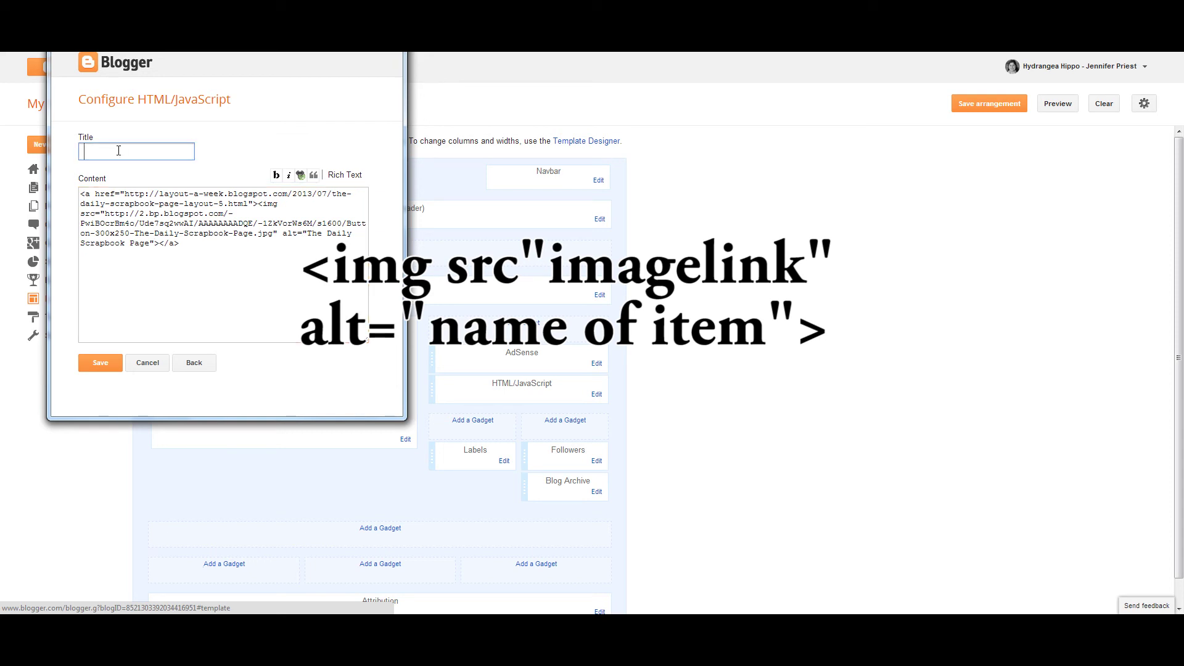
Enter the gadget title 'The Daily Scrrapbook Page Store'.
{"action": "type", "text": "The Daily Scrrapbook Page S"}
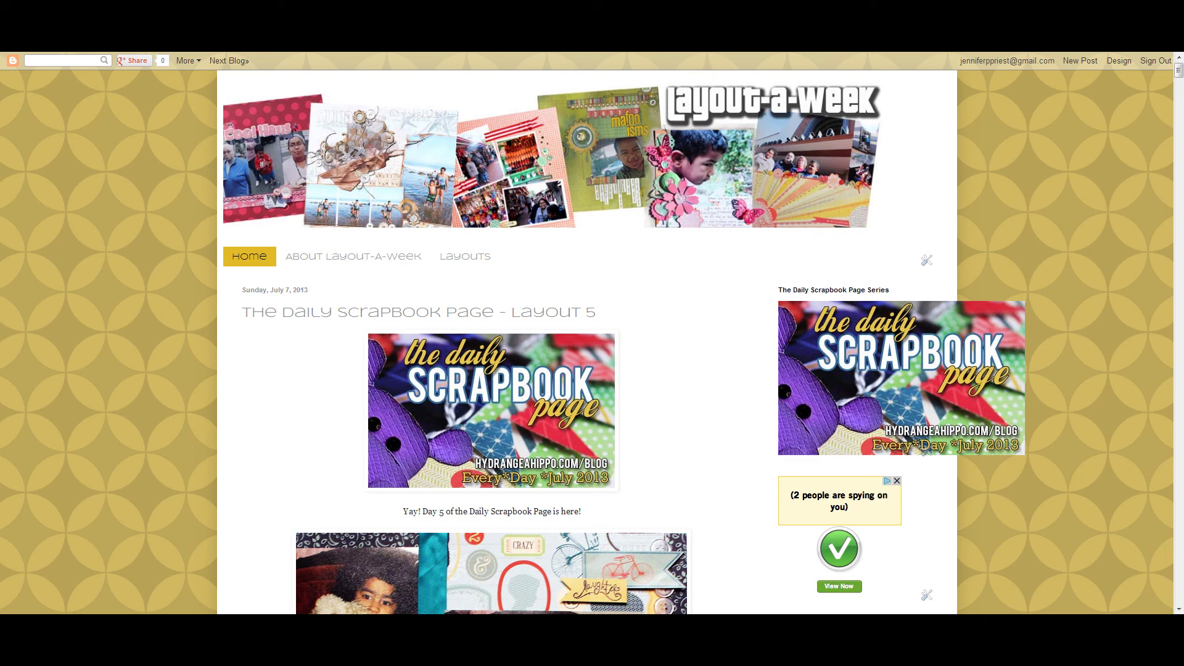
Reopen the sidebar gadget, add width="200" height="150" to its img tag, and save.
{"action": "left_click", "coordinate": [927, 456]}
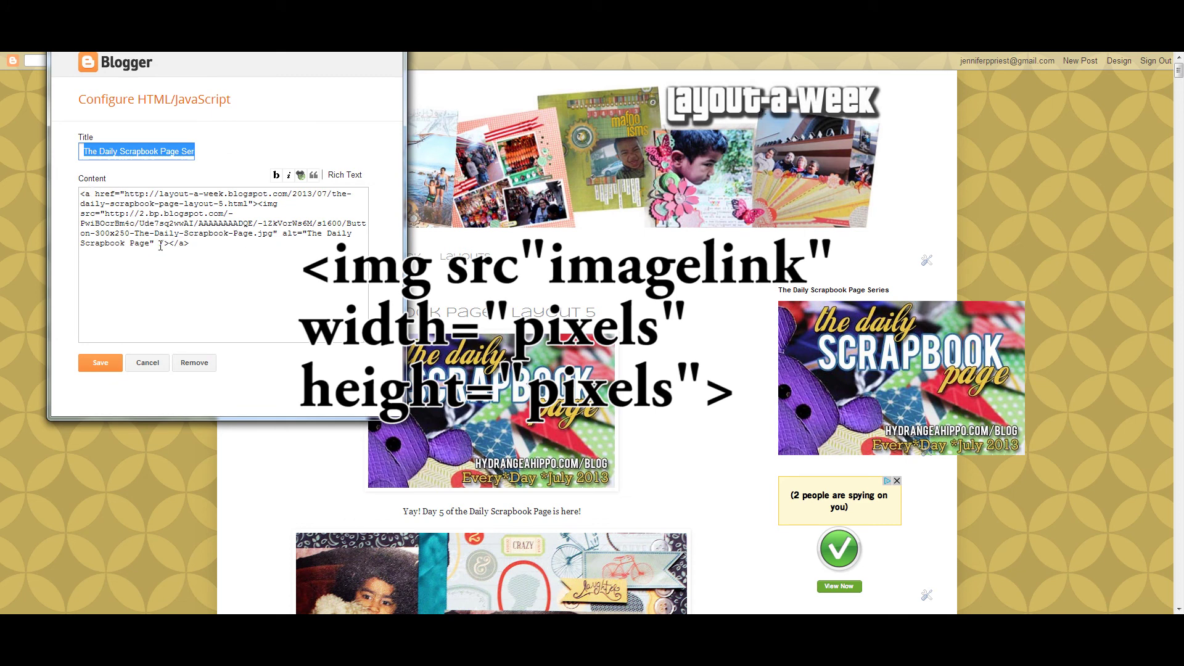
{"action": "left_click", "coordinate": [160, 245]}
{"action": "type", "text": "widht"}
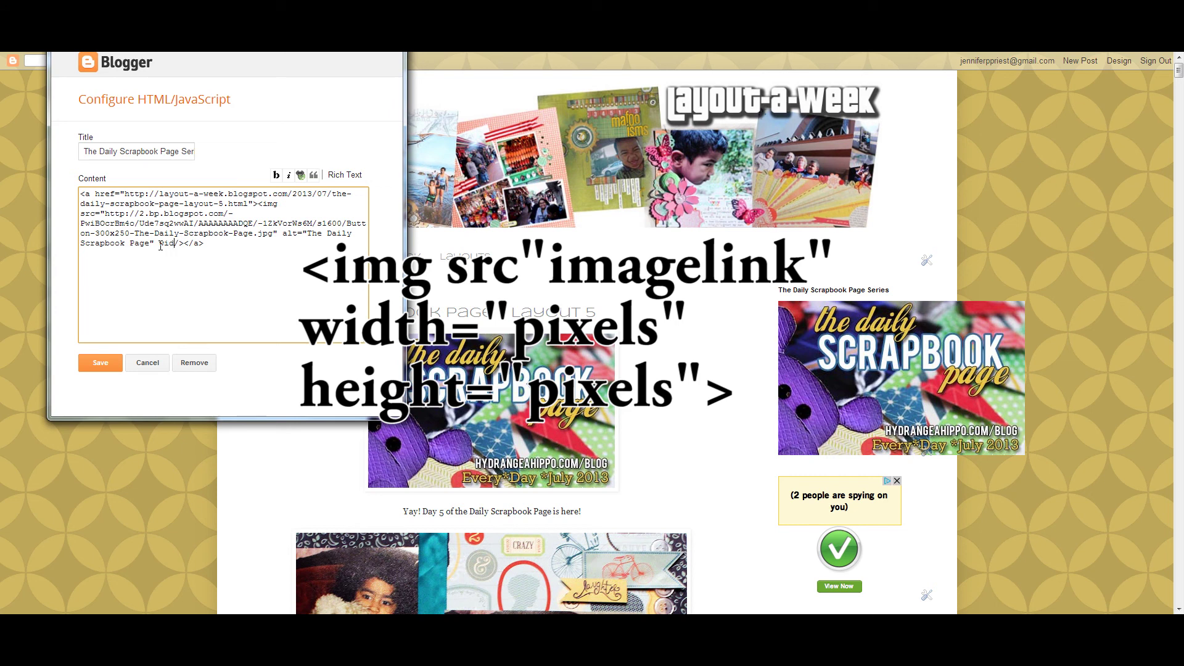
{"action": "type", "text": "="}
{"action": "key", "text": "BackSpace"}
{"action": "key", "text": "BackSpace"}
{"action": "key", "text": "BackSpace"}
{"action": "type", "text": "th=\"200\" heih"}
{"action": "key", "text": "BackSpace"}
{"action": "type", "text": "ght=\"300"}
{"action": "key", "text": "BackSpace"}
{"action": "key", "text": "BackSpace"}
{"action": "key", "text": "BackSpace"}
{"action": "type", "text": "150\""}
{"action": "left_click", "coordinate": [101, 363]}
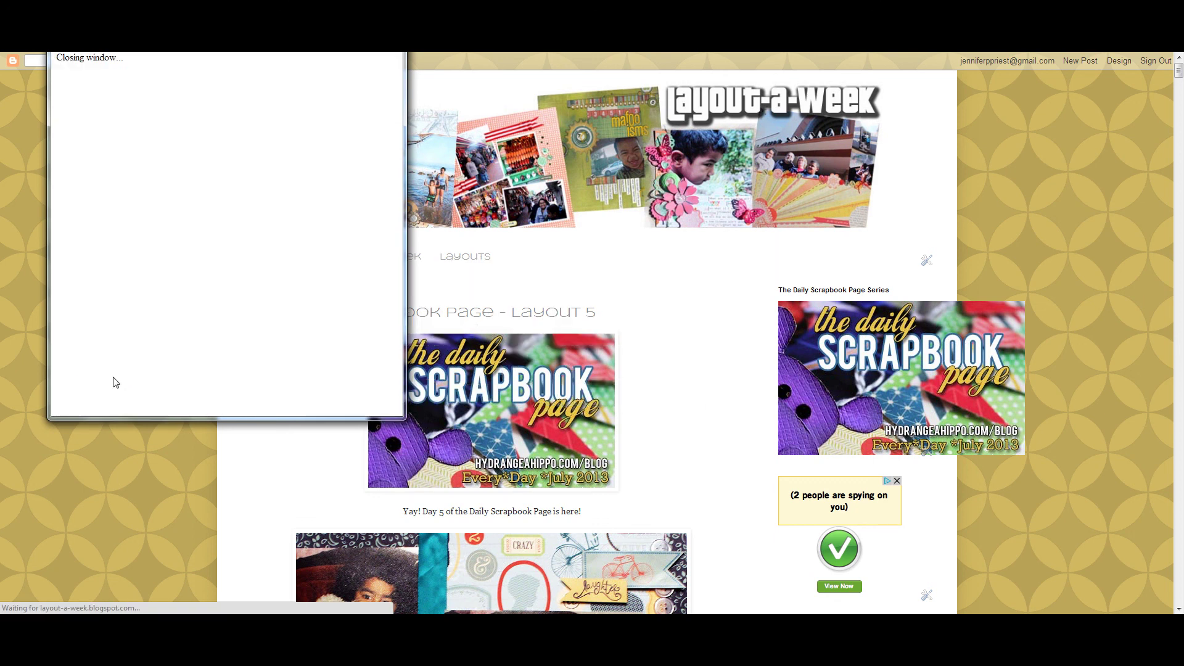